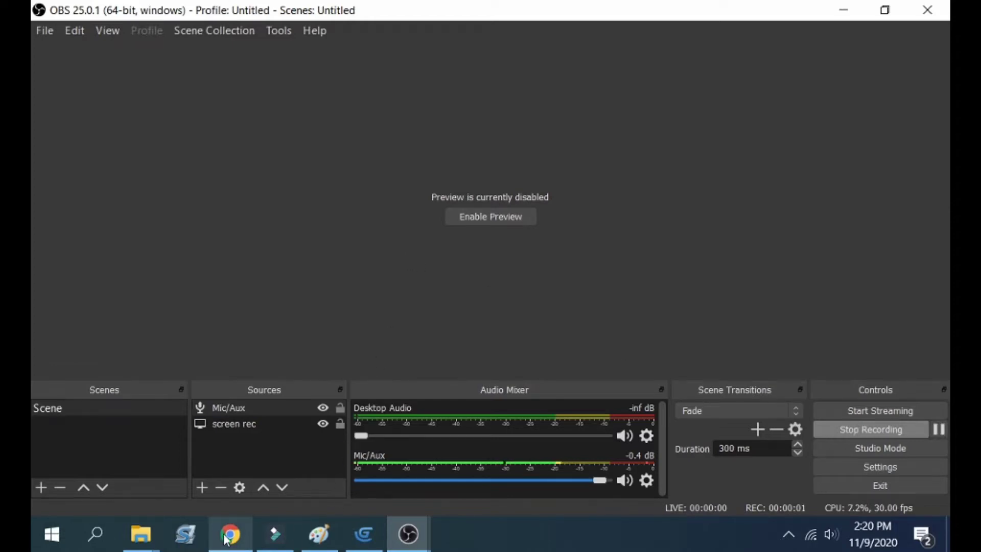
# Launch the Mushroom Kid demo from its itch.io page in Chrome and make it full screen
pyautogui.click(227, 534)
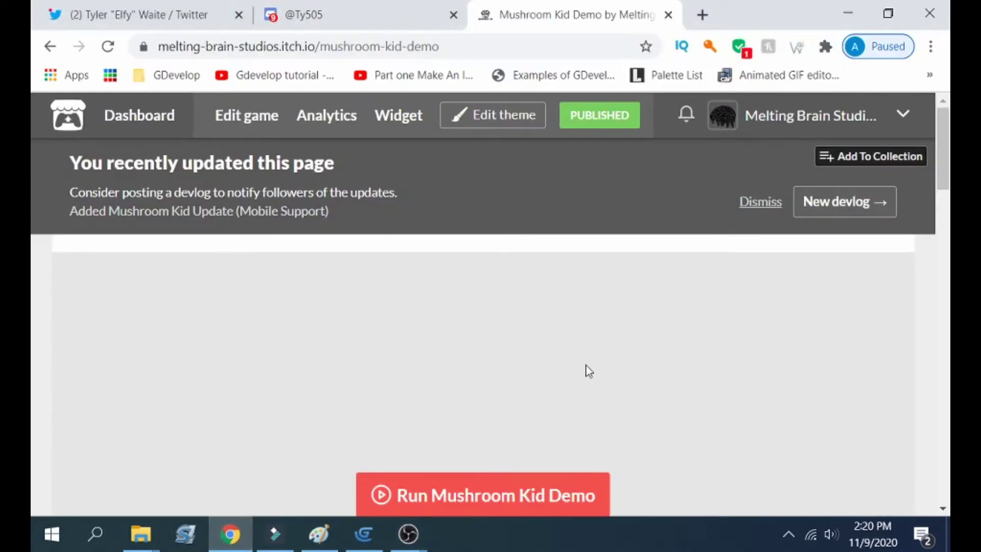
pyautogui.scroll(-2, 648, 355)
pyautogui.scroll(-2, 649, 357)
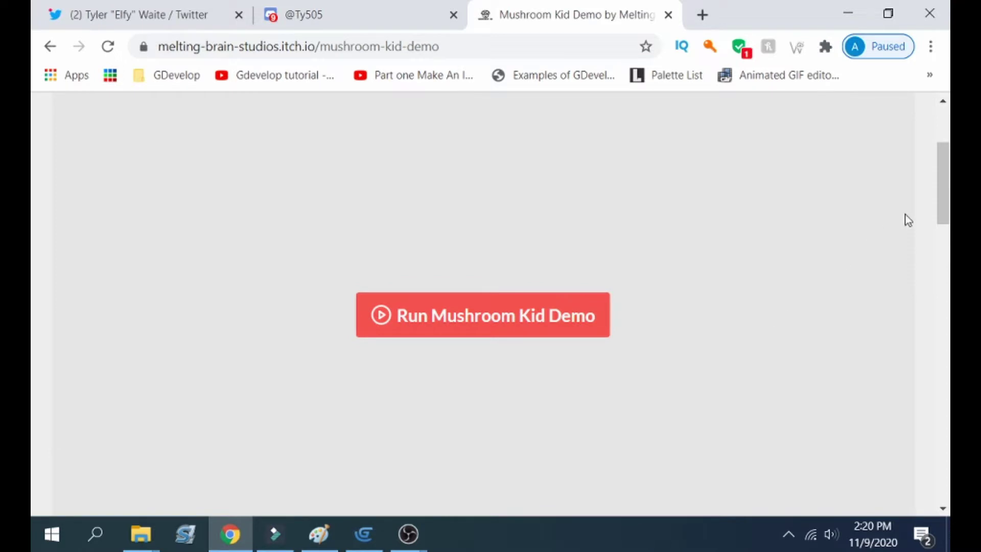
pyautogui.click(536, 314)
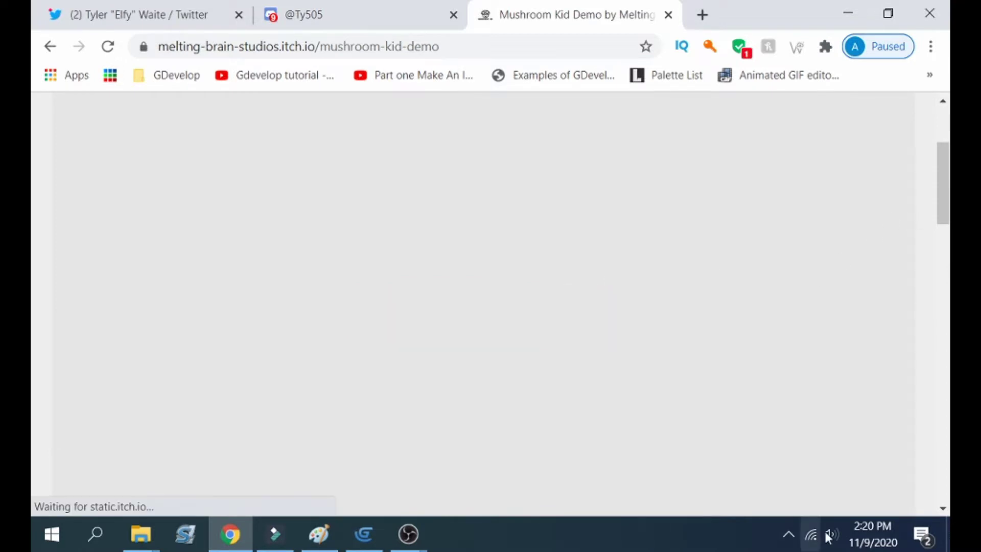
pyautogui.click(832, 537)
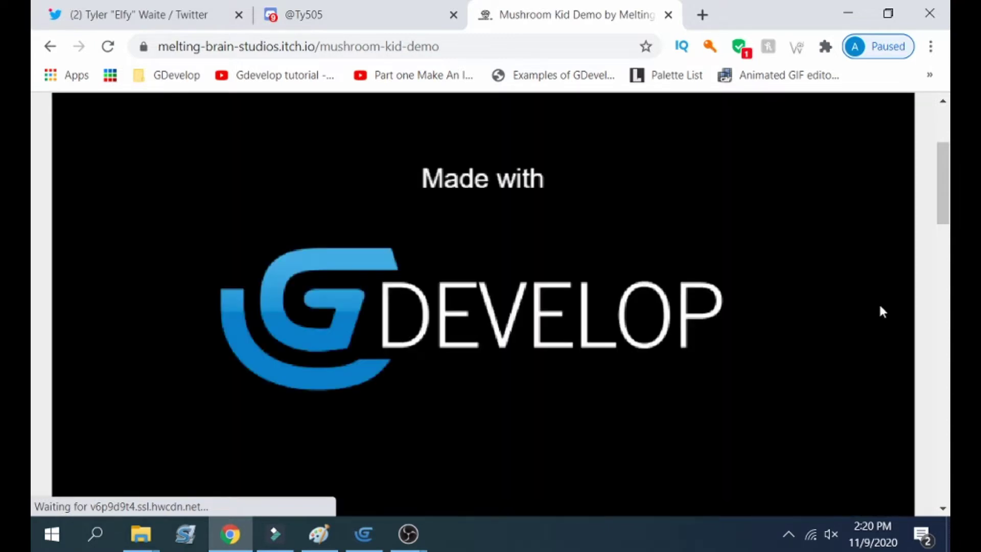
pyautogui.scroll(-1, 879, 342)
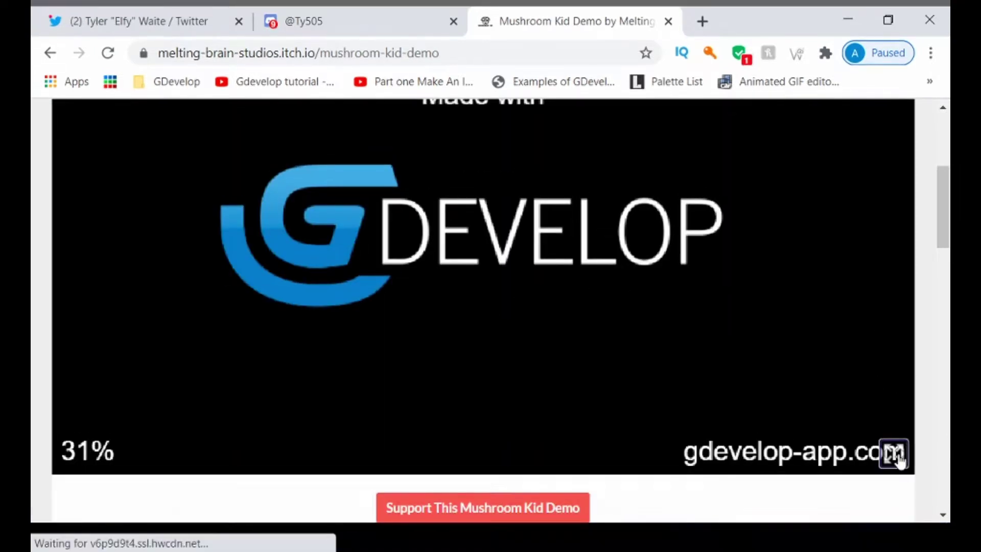
pyautogui.click(894, 453)
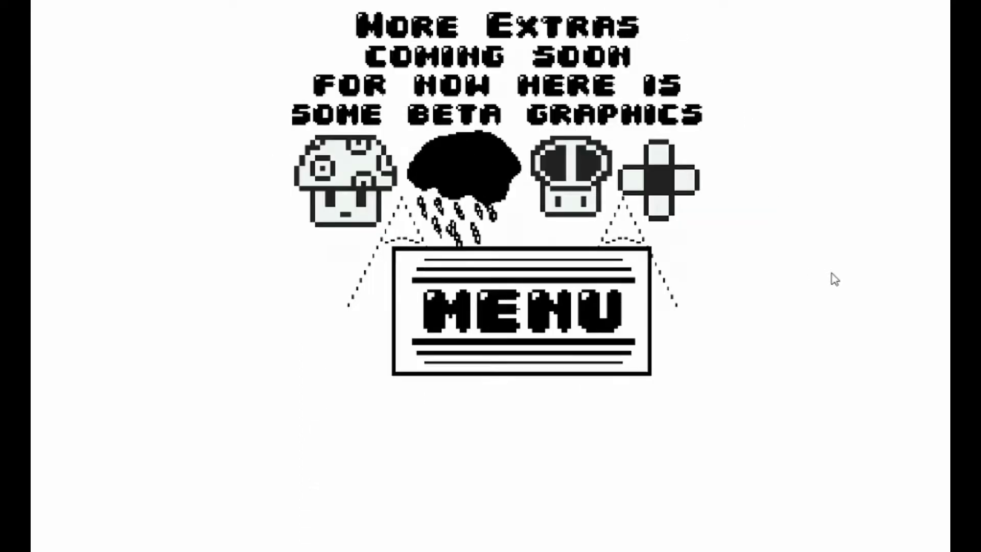
# Go from the Extras screen to the title menu with MENU, then choose START
pyautogui.click(603, 340)
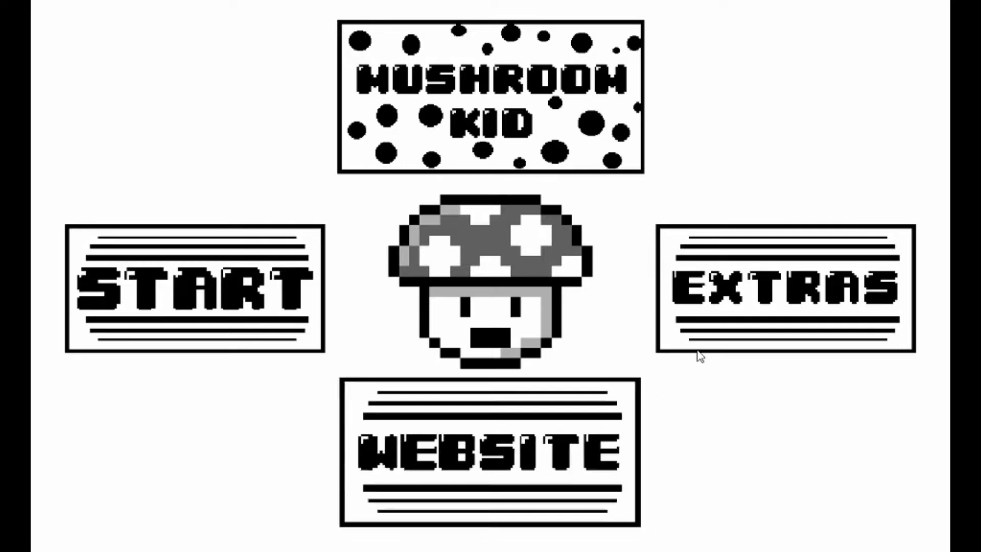
pyautogui.click(284, 302)
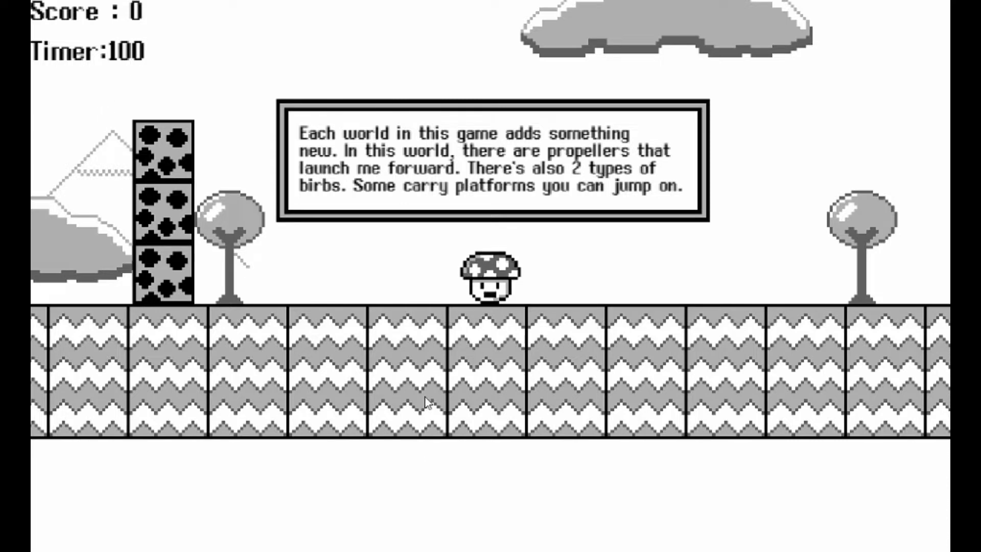
# Skip the intro dialog, then run and jump past propellers and enemies until dying at 650 points
pyautogui.press('space')
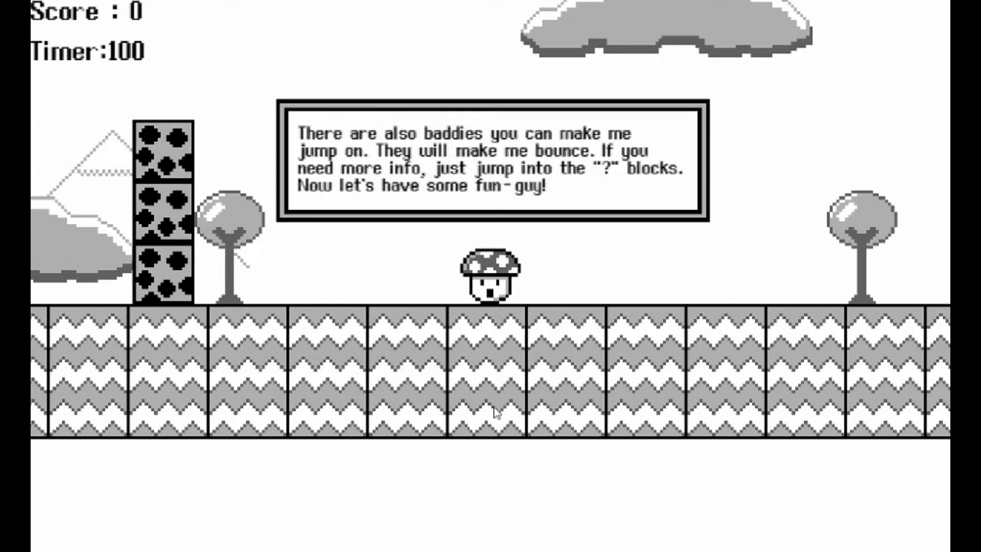
pyautogui.press('space')
pyautogui.press('Right')
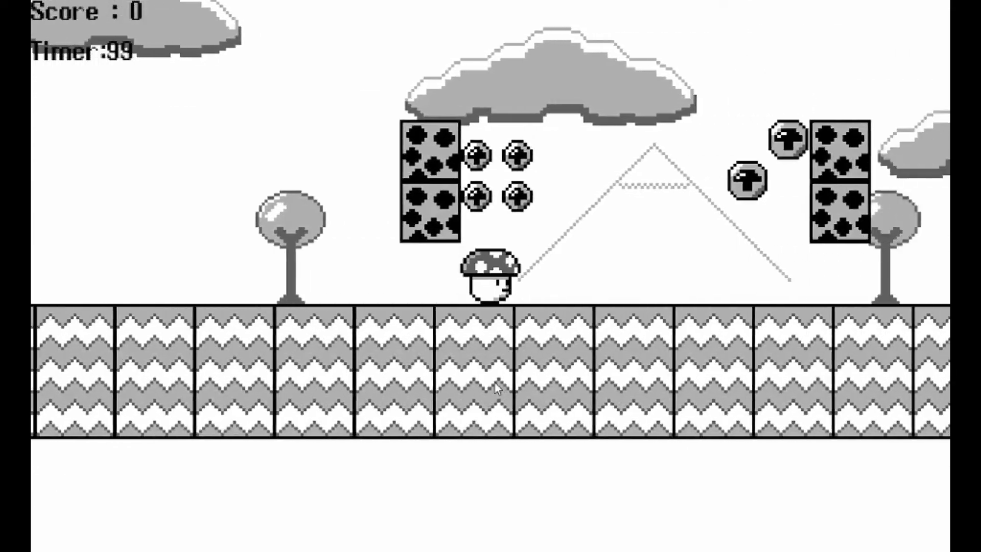
pyautogui.press('space')
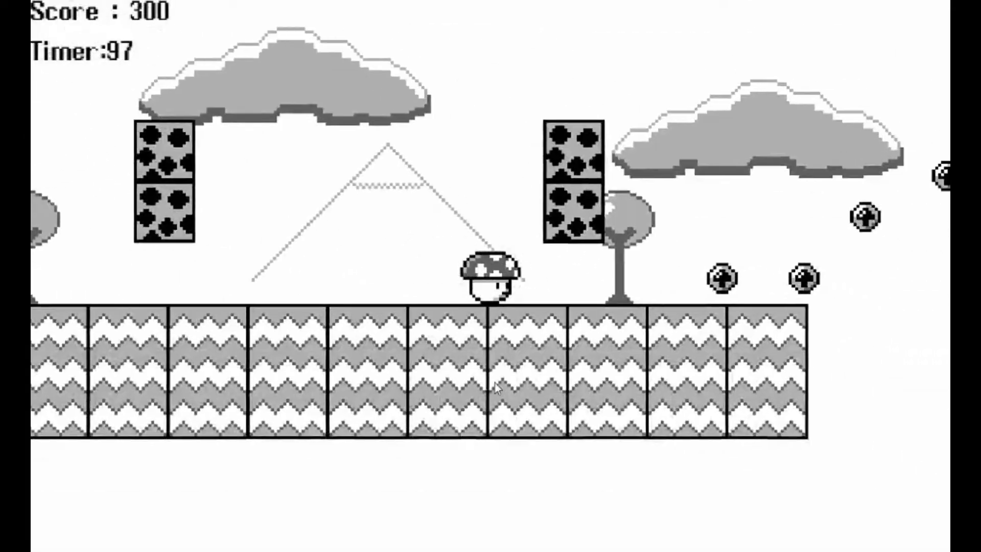
pyautogui.press('space')
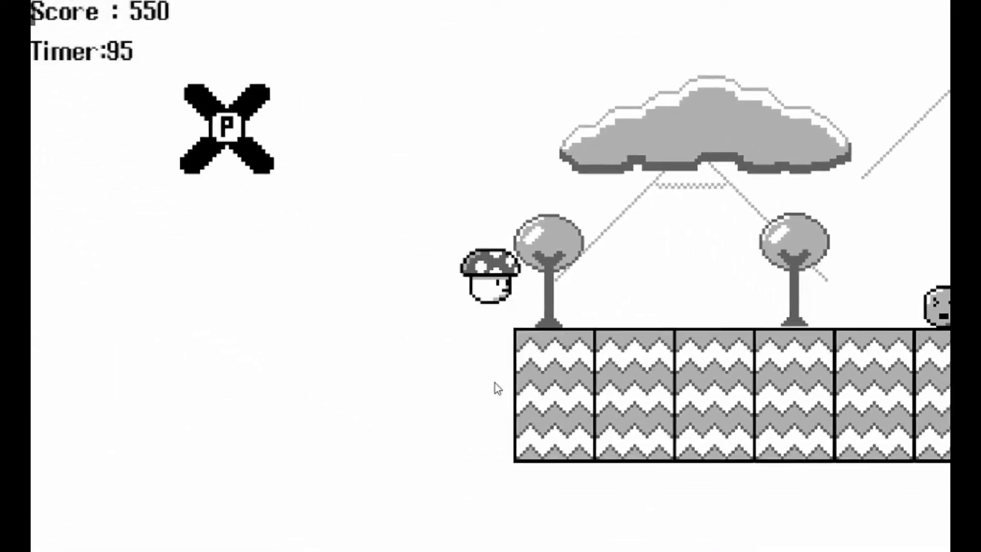
pyautogui.press('space')
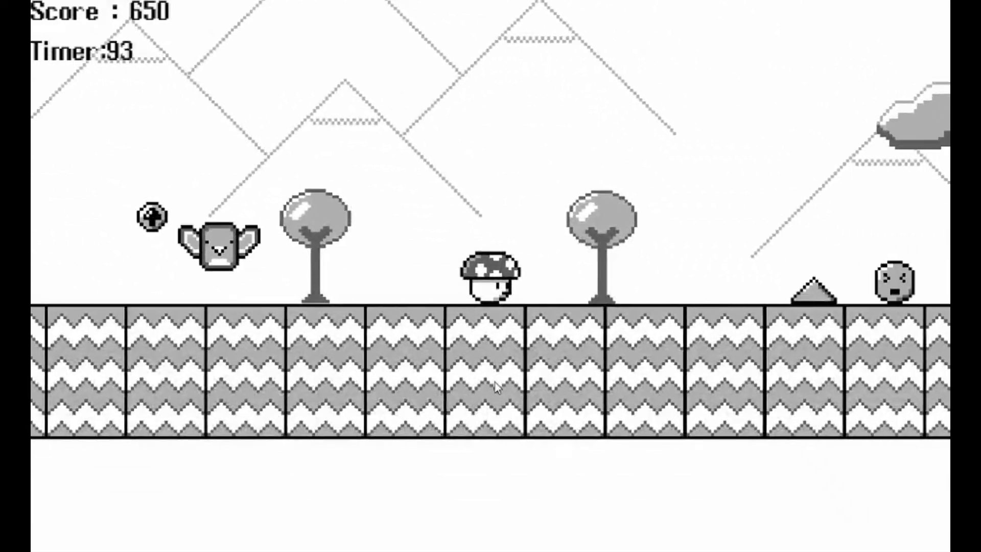
pyautogui.press('space')
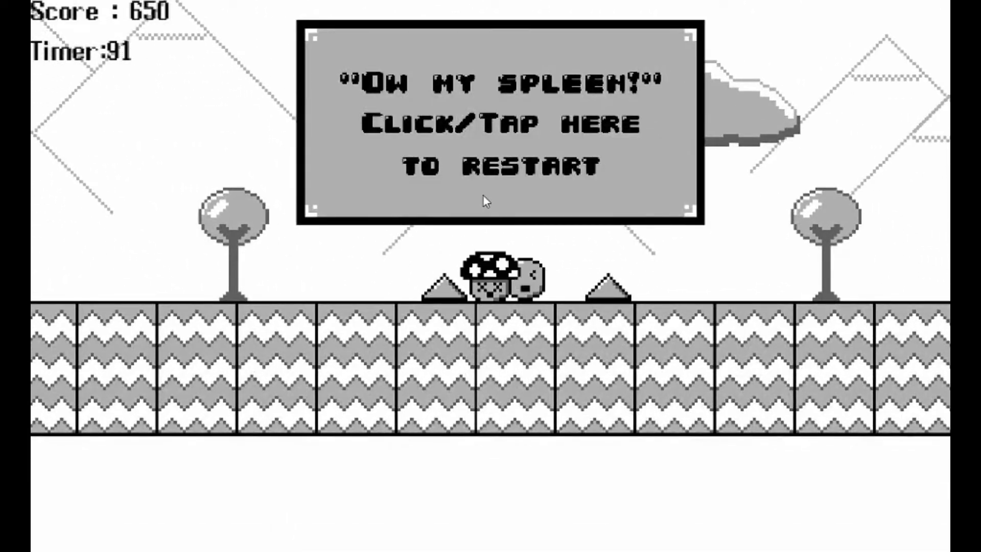
# Restart and play a run collecting coins across gaps and floating platforms until the mushroom dies
pyautogui.click(488, 107)
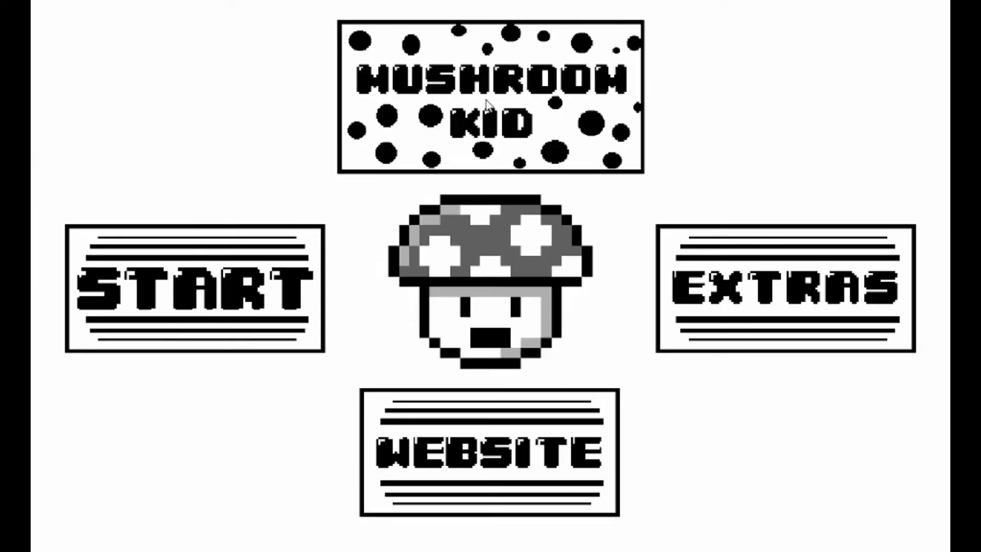
pyautogui.click(225, 333)
pyautogui.press('space')
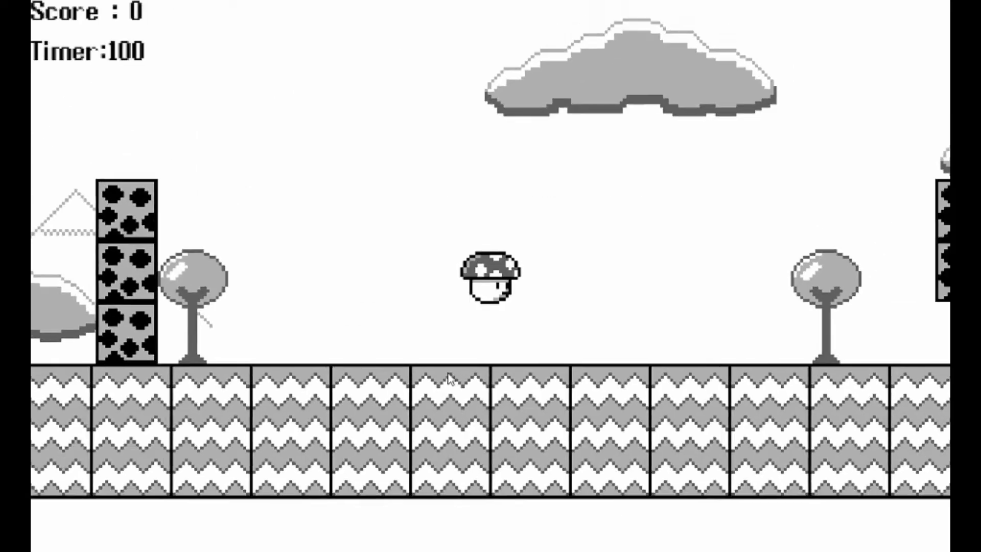
pyautogui.press('space')
pyautogui.press('space')
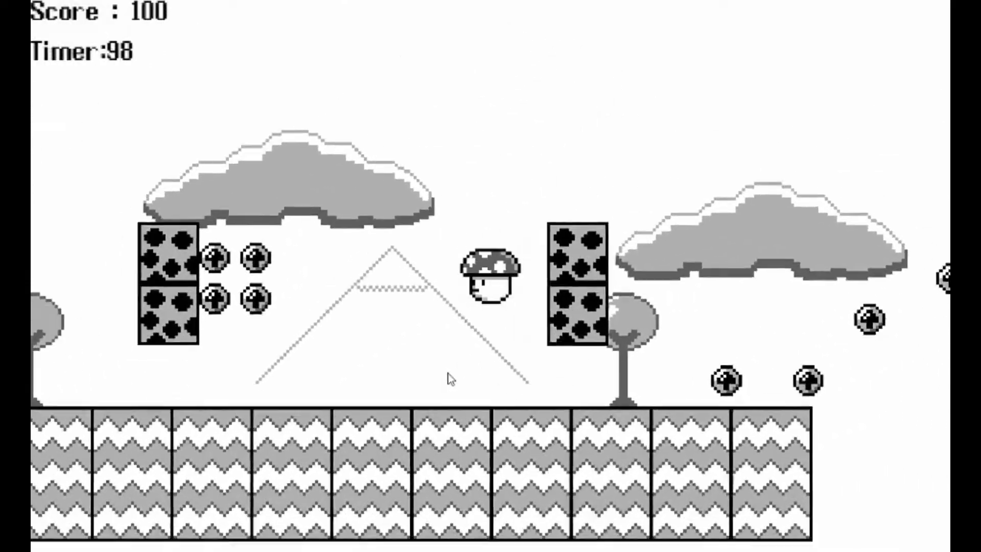
pyautogui.press('space')
pyautogui.press('space')
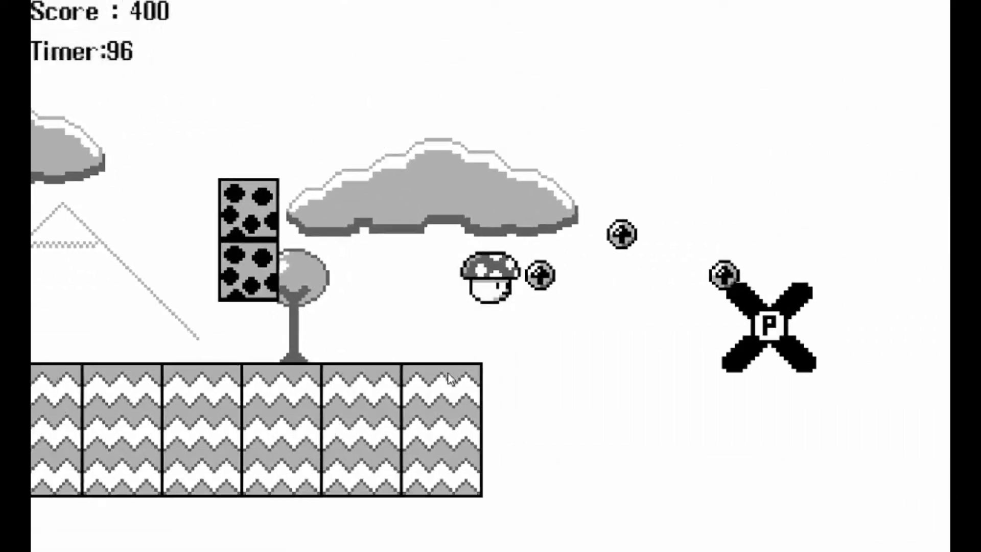
pyautogui.press('space')
pyautogui.press('space')
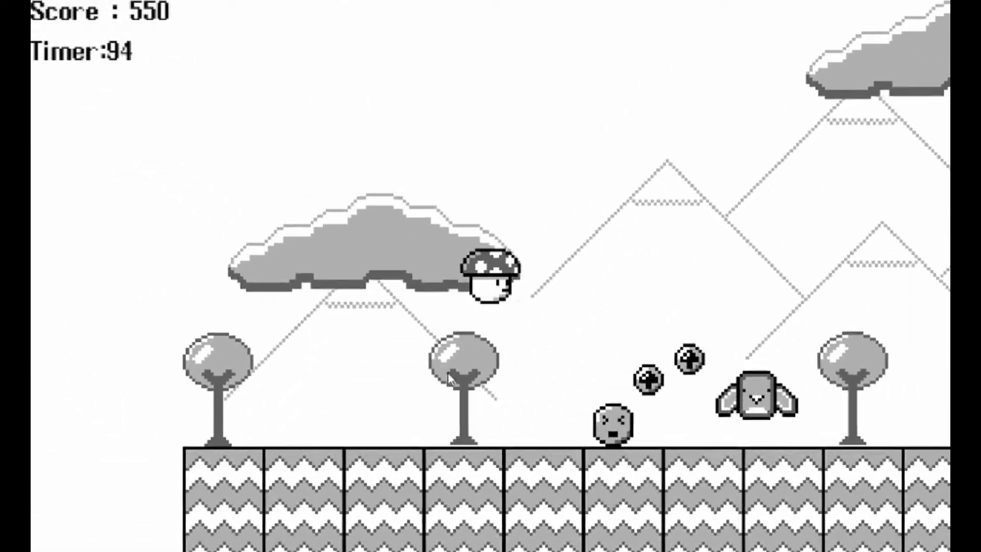
pyautogui.press('space')
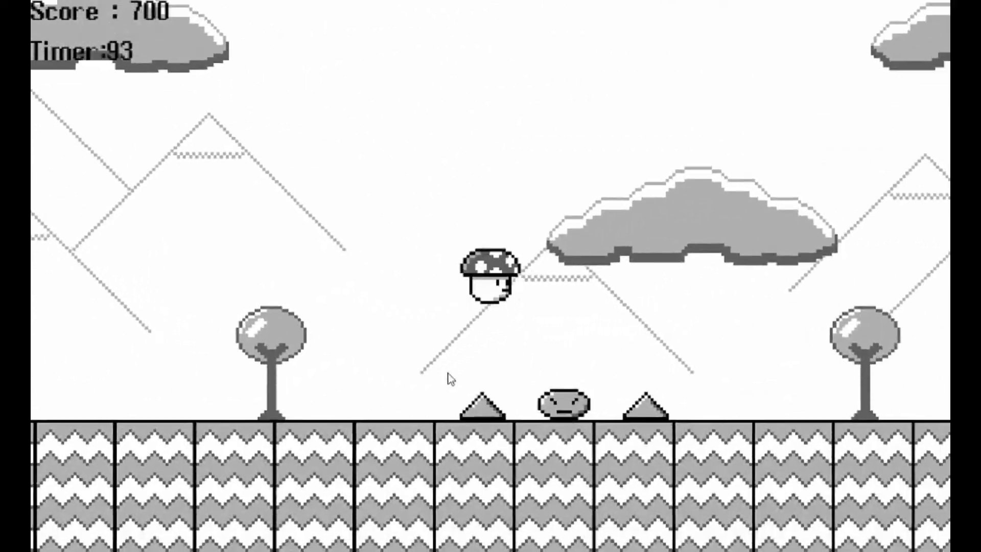
pyautogui.press('space')
pyautogui.press('space')
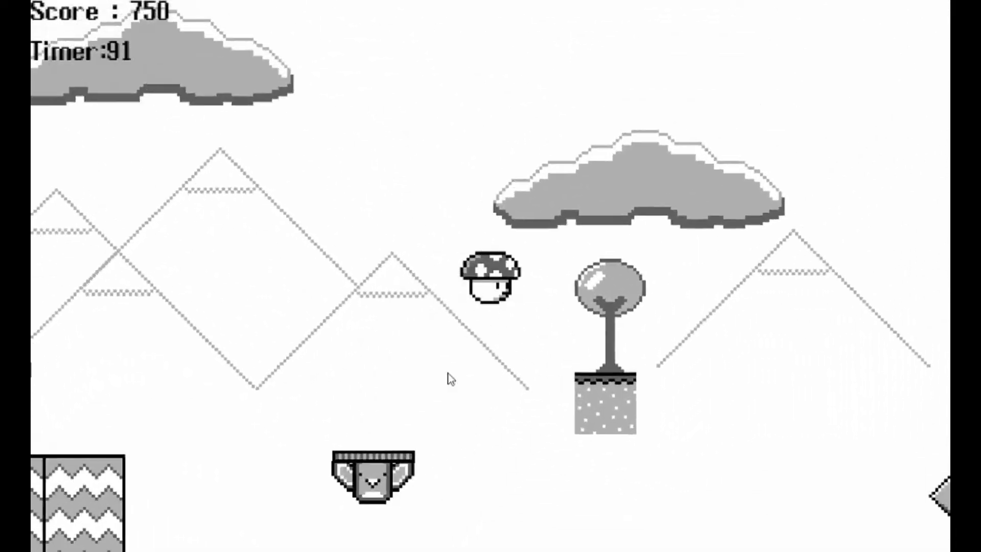
pyautogui.press('space')
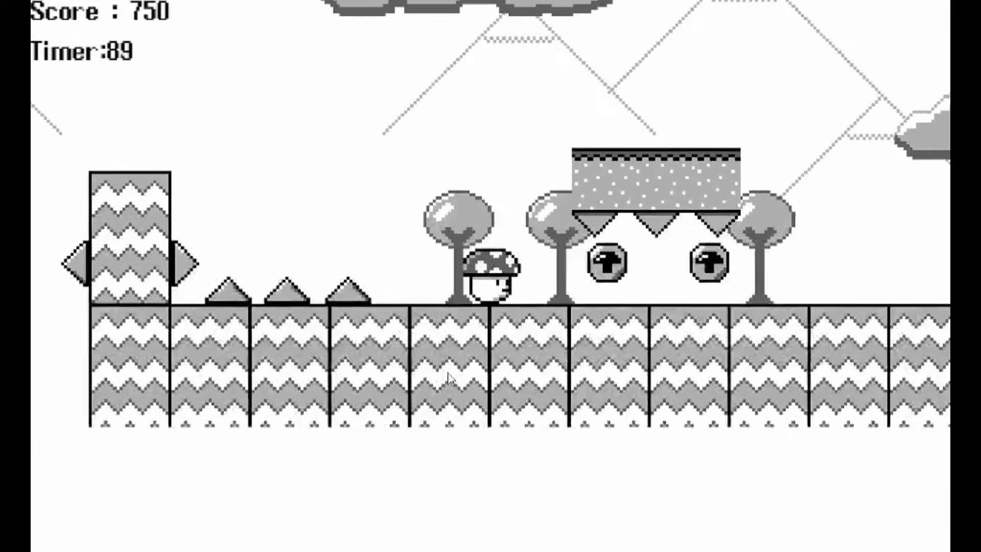
pyautogui.press('space')
pyautogui.press('space')
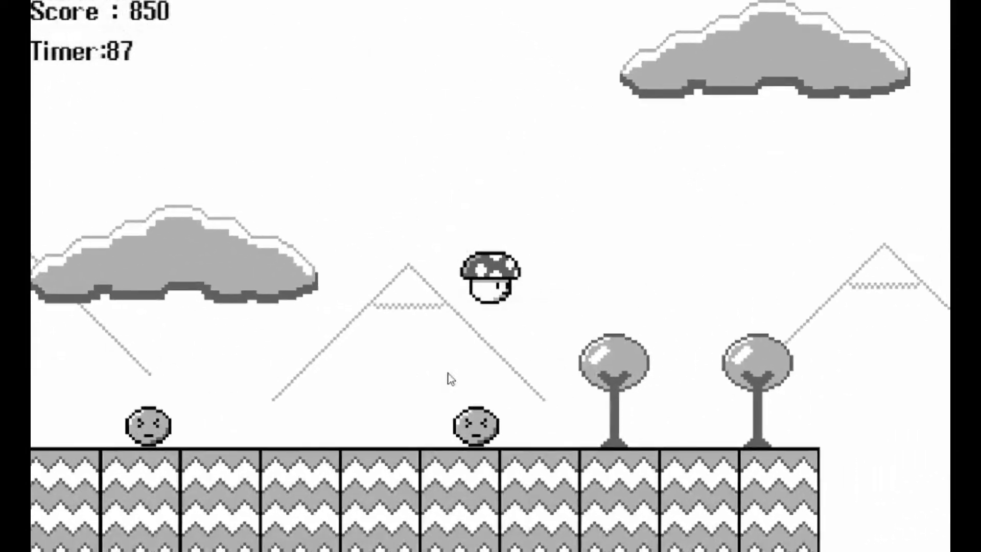
pyautogui.press('space')
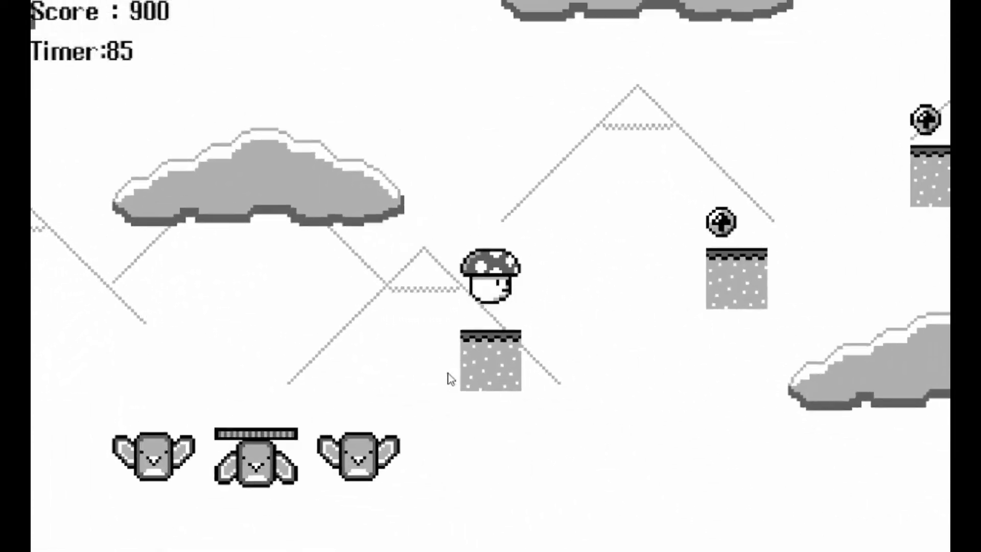
pyautogui.press('space')
pyautogui.press('space')
pyautogui.press('space')
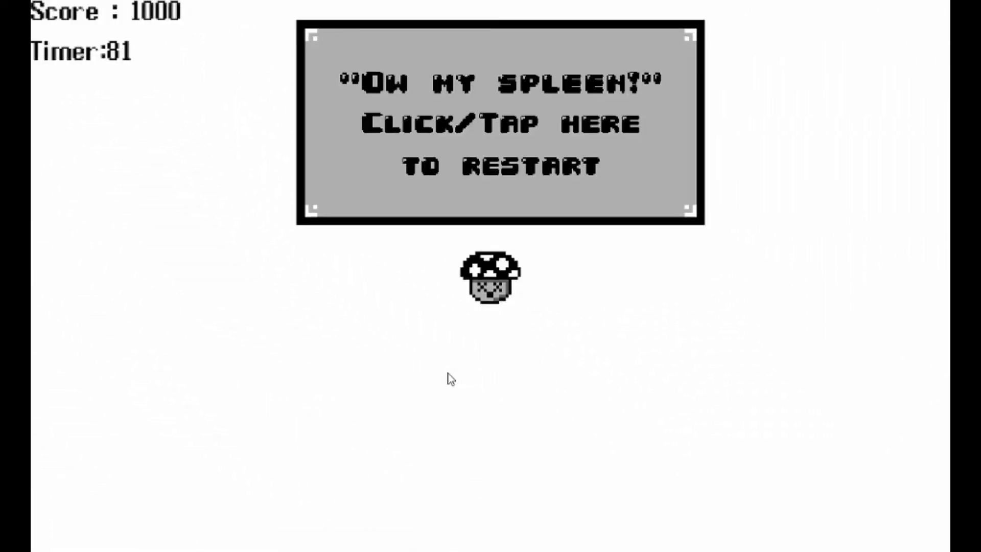
# Restart again and begin a new run, jumping for coins up to 400 points
pyautogui.click(449, 377)
pyautogui.click(261, 342)
pyautogui.press('a')
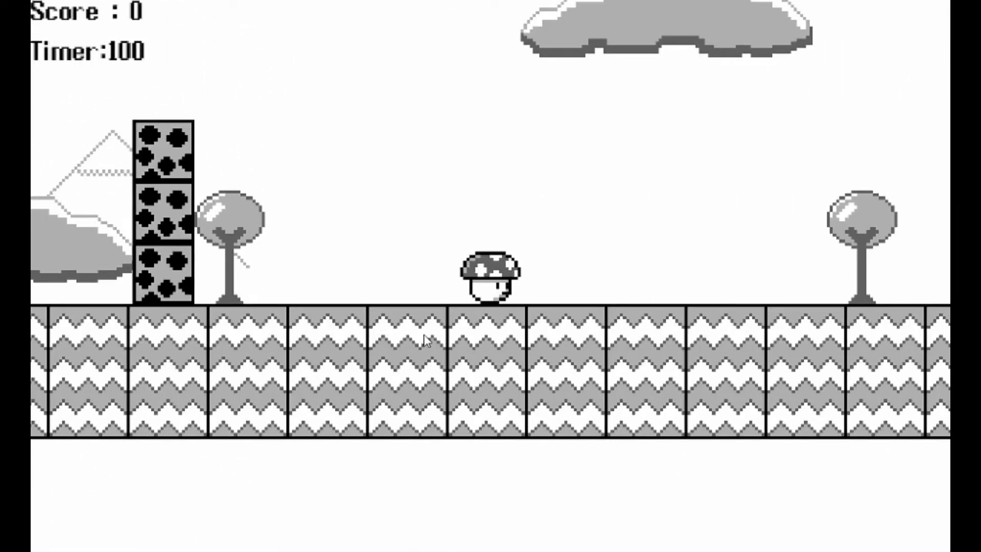
pyautogui.press('space')
pyautogui.press('space')
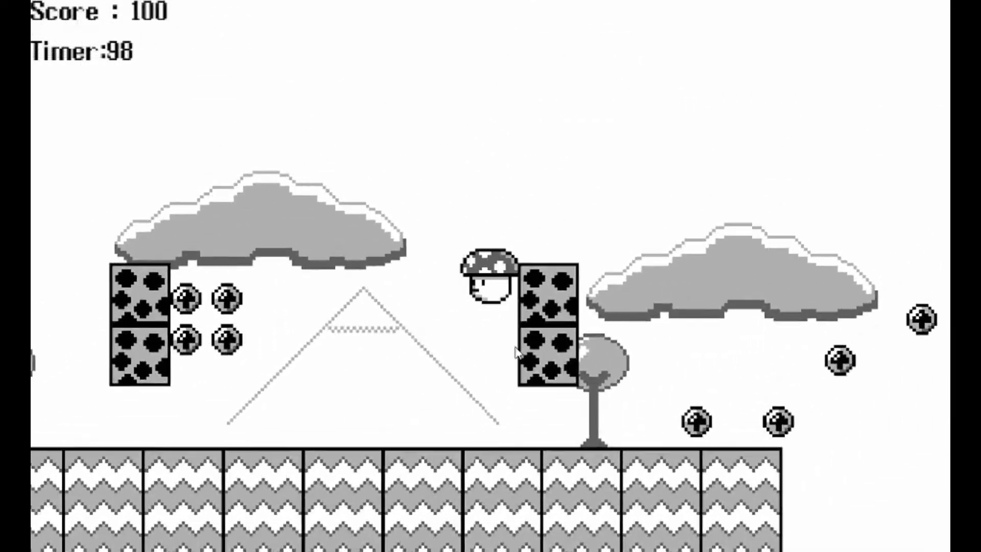
pyautogui.press('space')
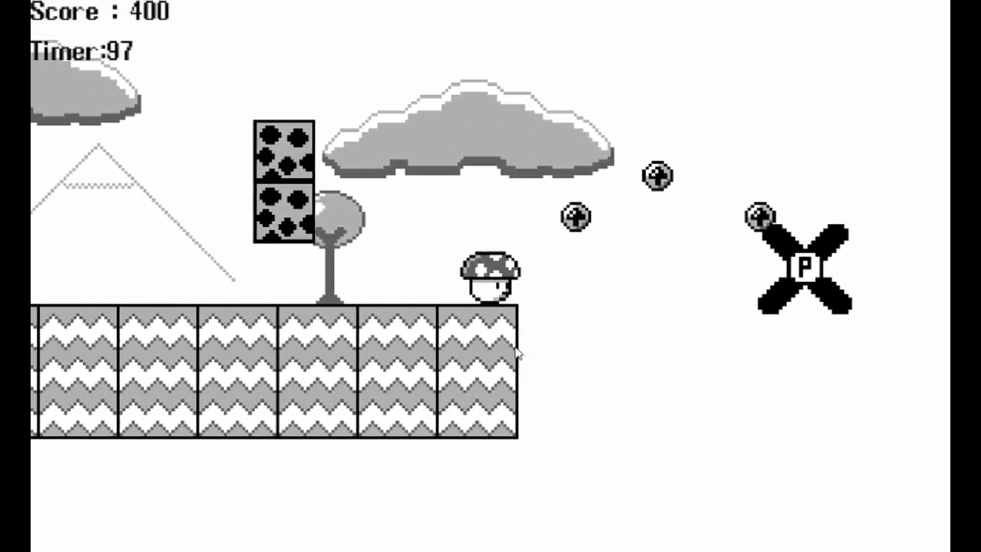
pyautogui.press('space')
pyautogui.press('space')
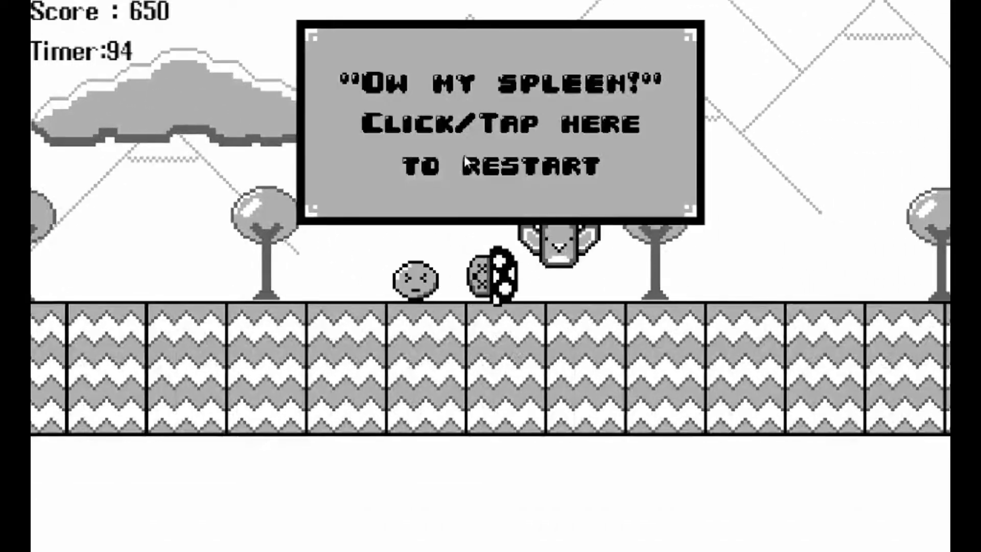
# Restart and begin a new run, jumping for coins and onto the P block
pyautogui.click(466, 178)
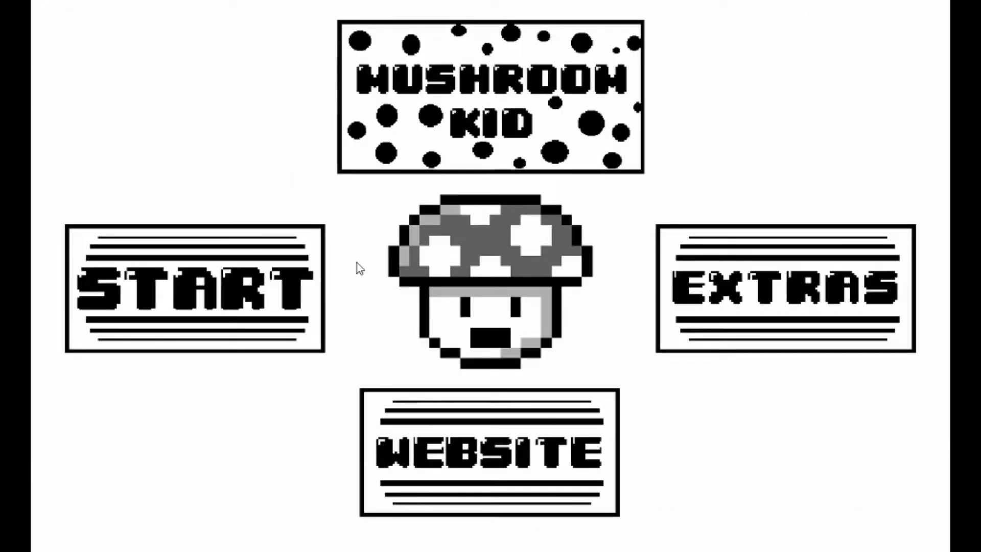
pyautogui.click(263, 281)
pyautogui.press('a')
pyautogui.press('a')
pyautogui.press('space')
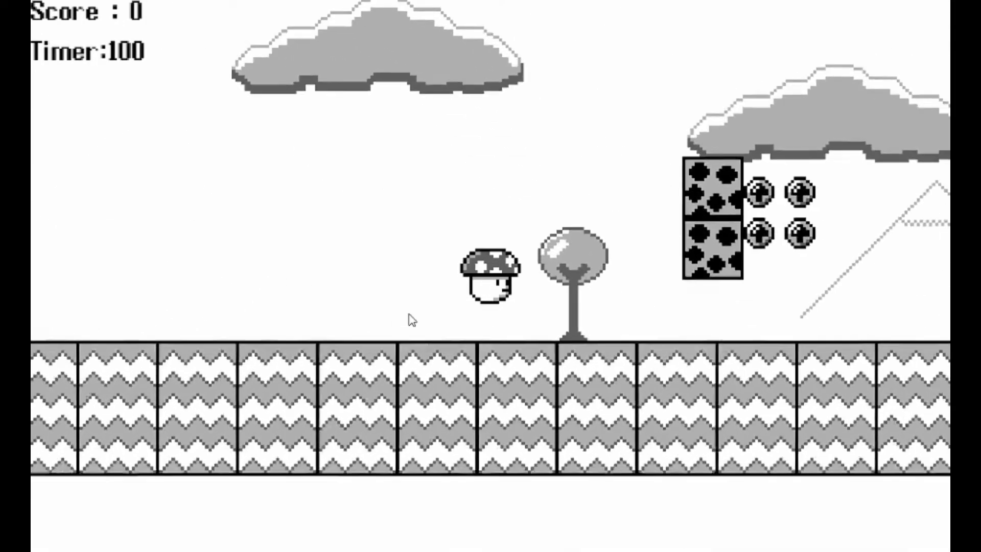
pyautogui.press('space')
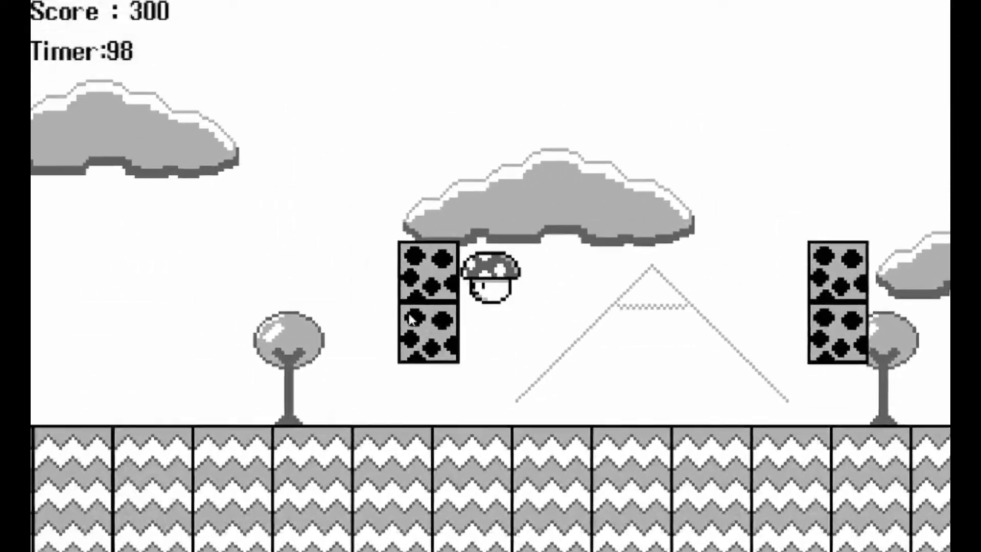
pyautogui.press('space')
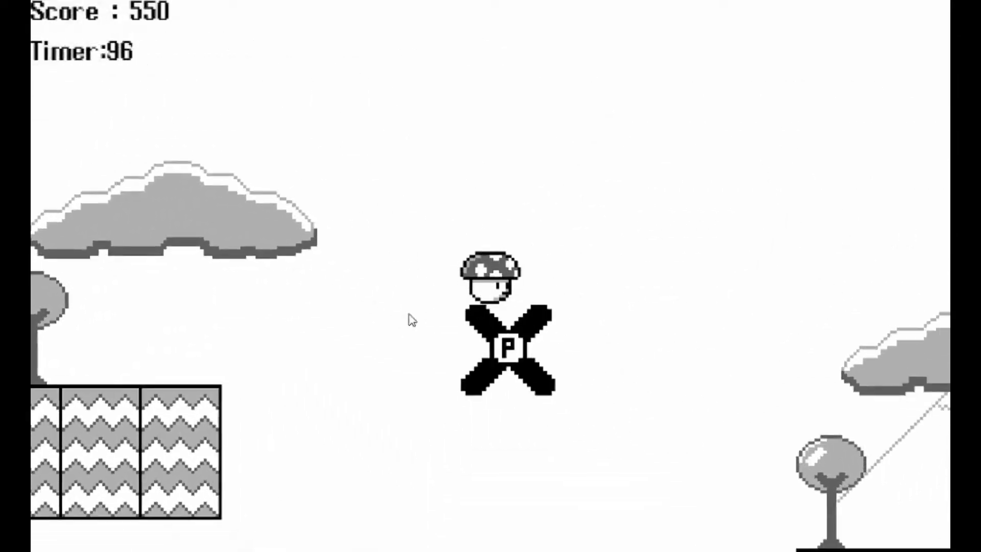
pyautogui.press('space')
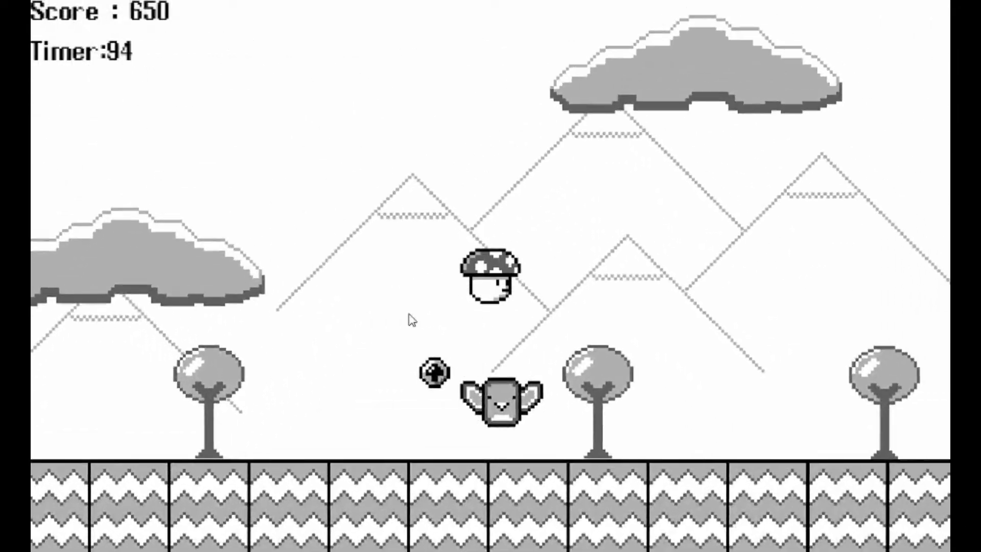
pyautogui.press('space')
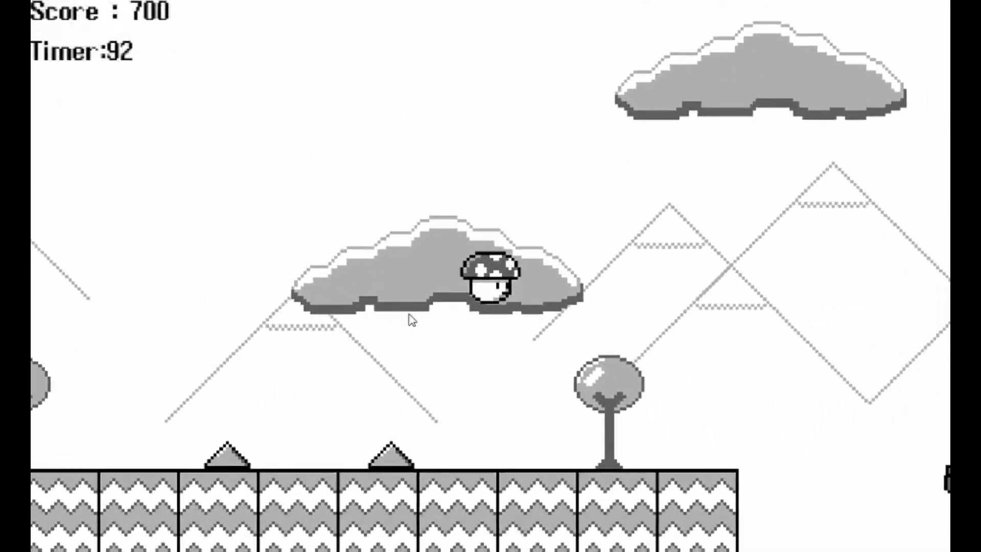
pyautogui.press('space')
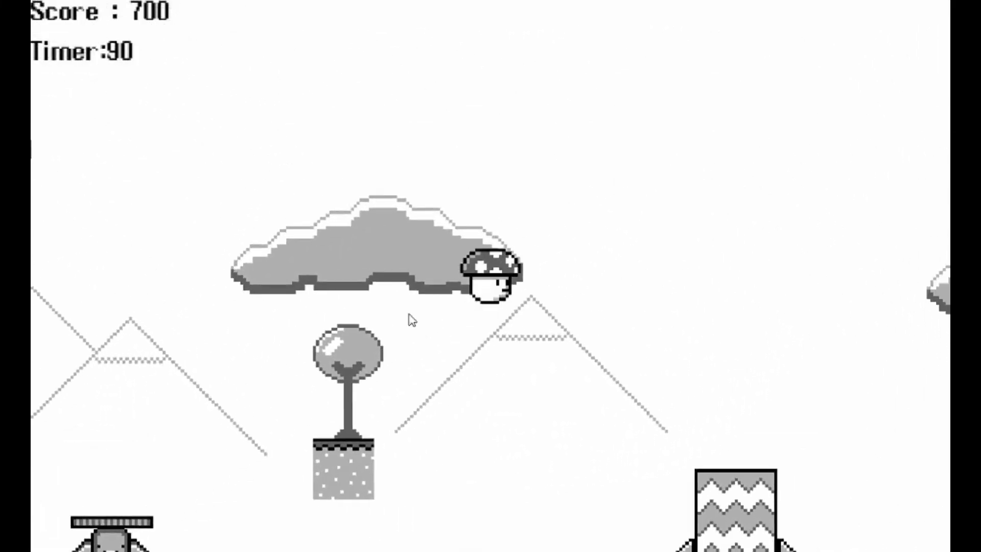
# Finish the run at 1400 points, exit fullscreen, and close the Mushroom Kid Demo tab
pyautogui.press('space')
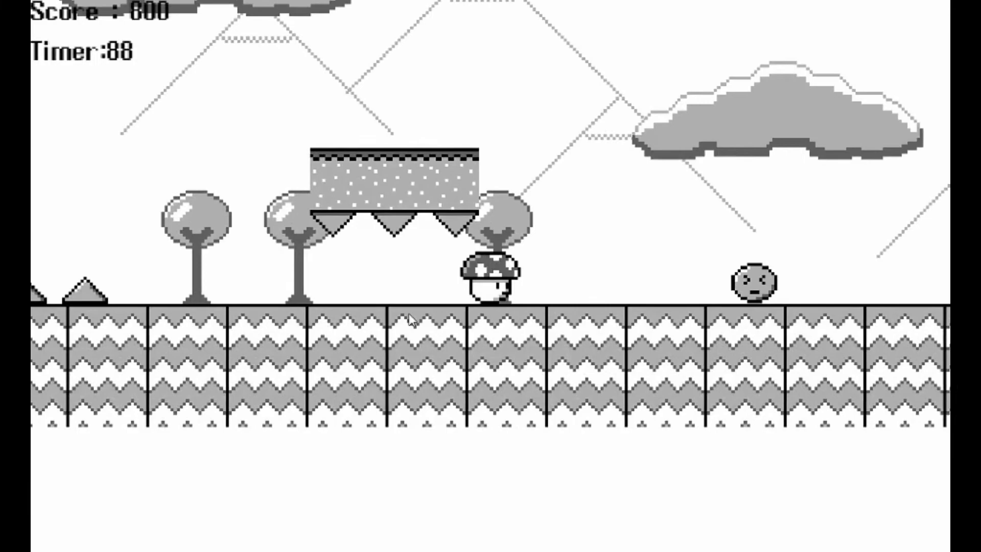
pyautogui.press('space')
pyautogui.press('space')
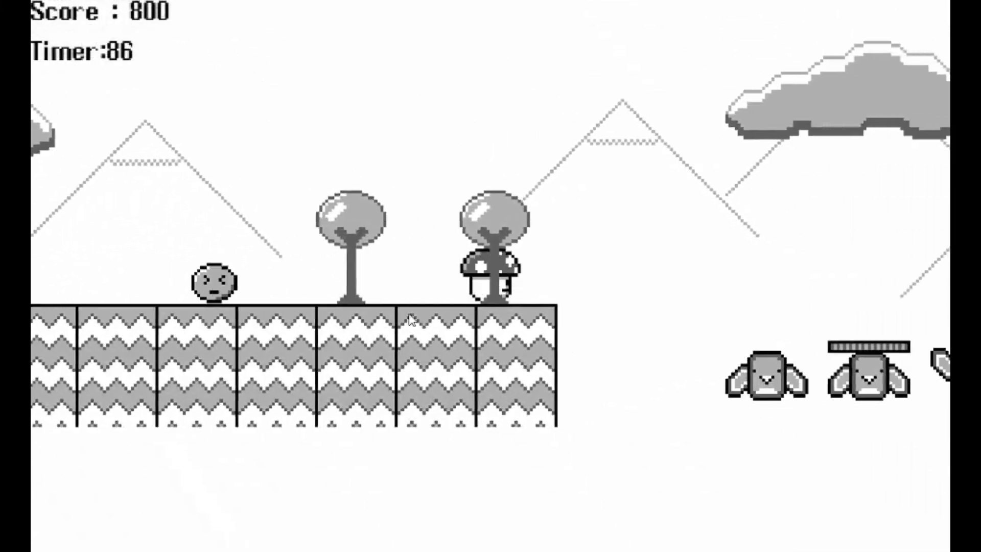
pyautogui.press('space')
pyautogui.press('space')
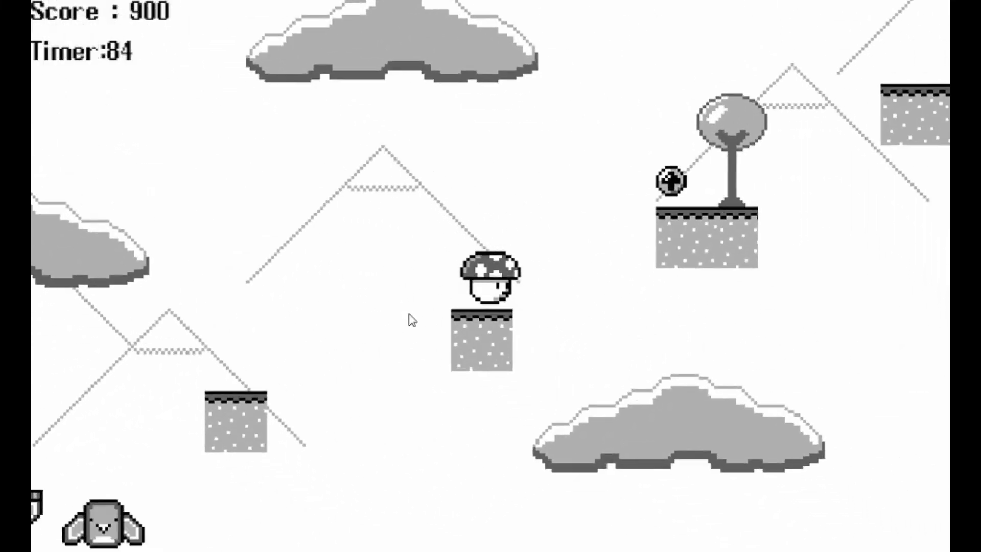
pyautogui.press('space')
pyautogui.press('space')
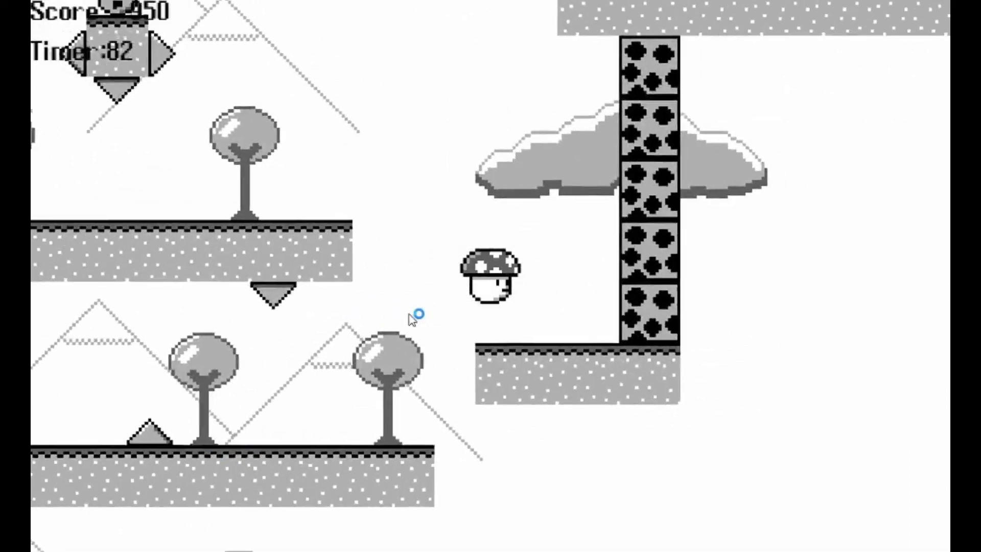
pyautogui.press('space')
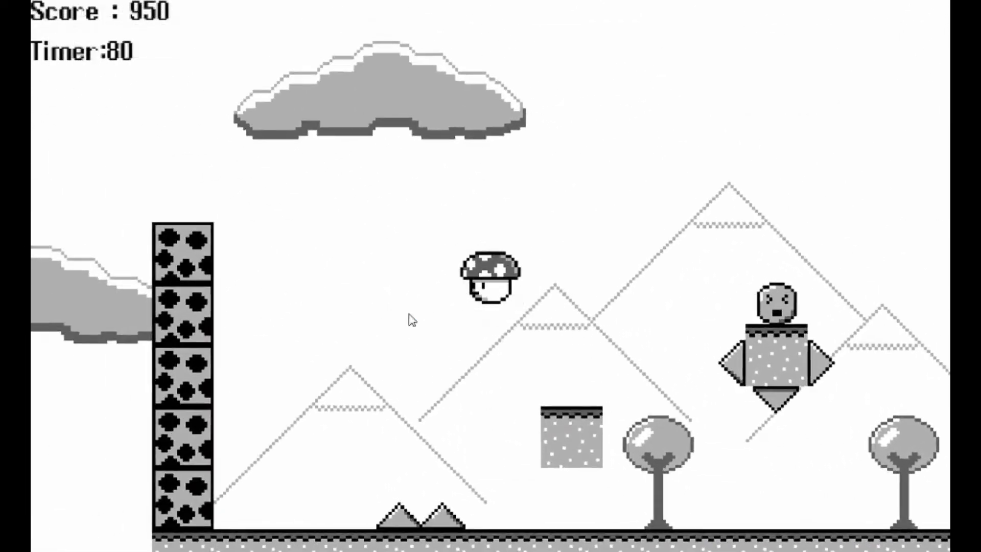
pyautogui.press('space')
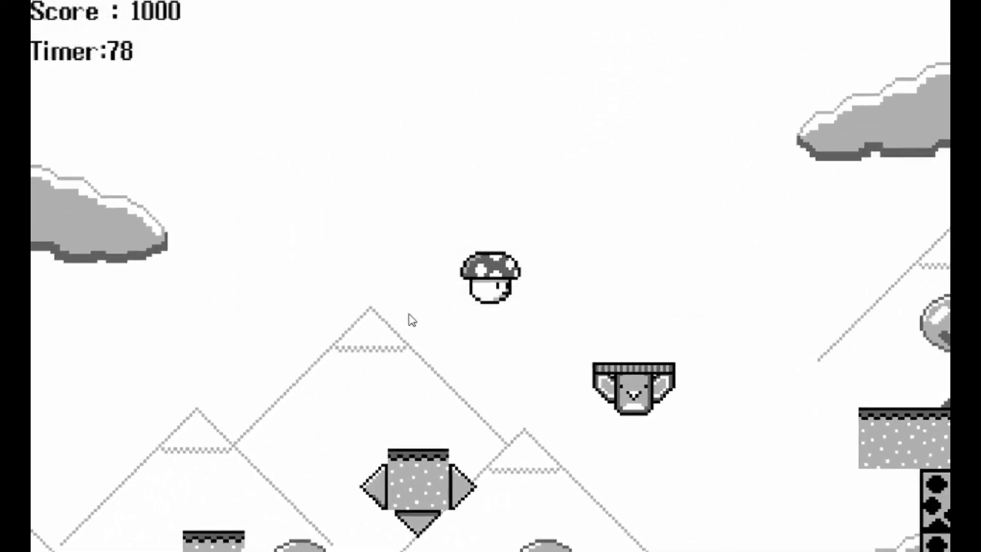
pyautogui.press('space')
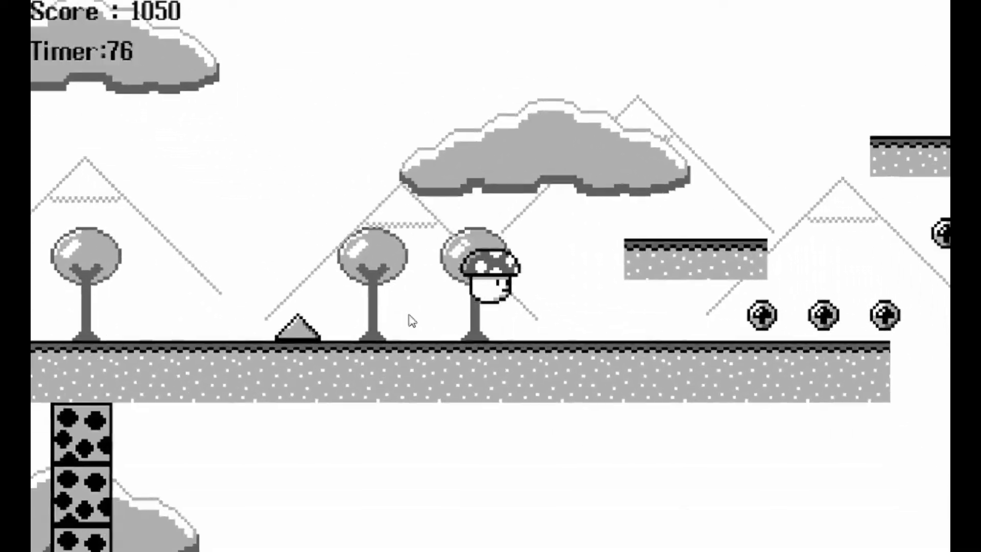
pyautogui.press('space')
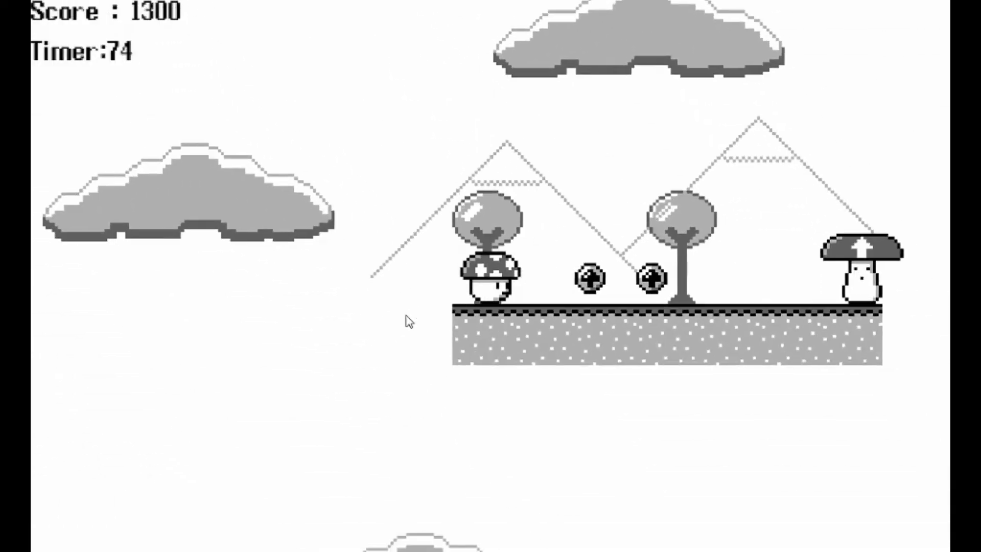
pyautogui.press('space')
pyautogui.press('space')
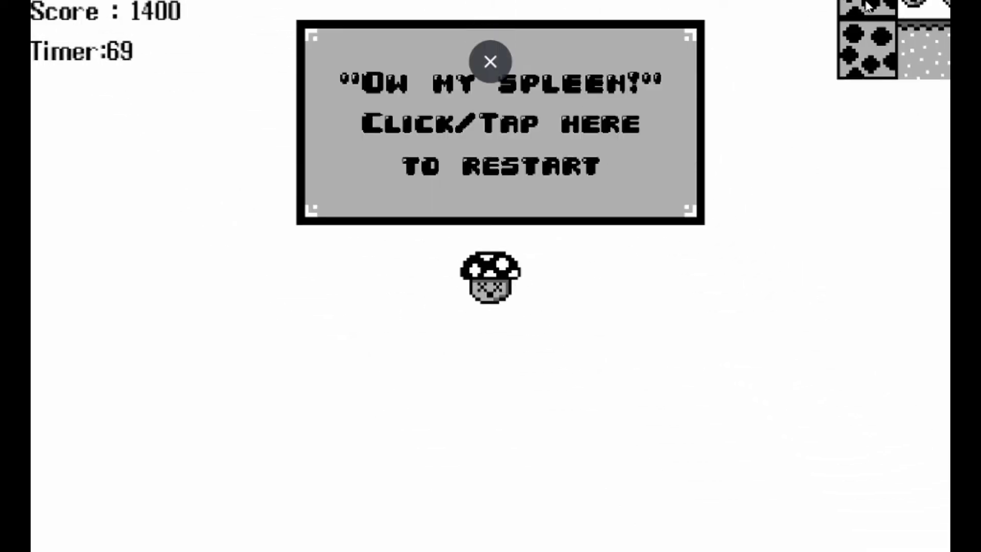
pyautogui.click(496, 62)
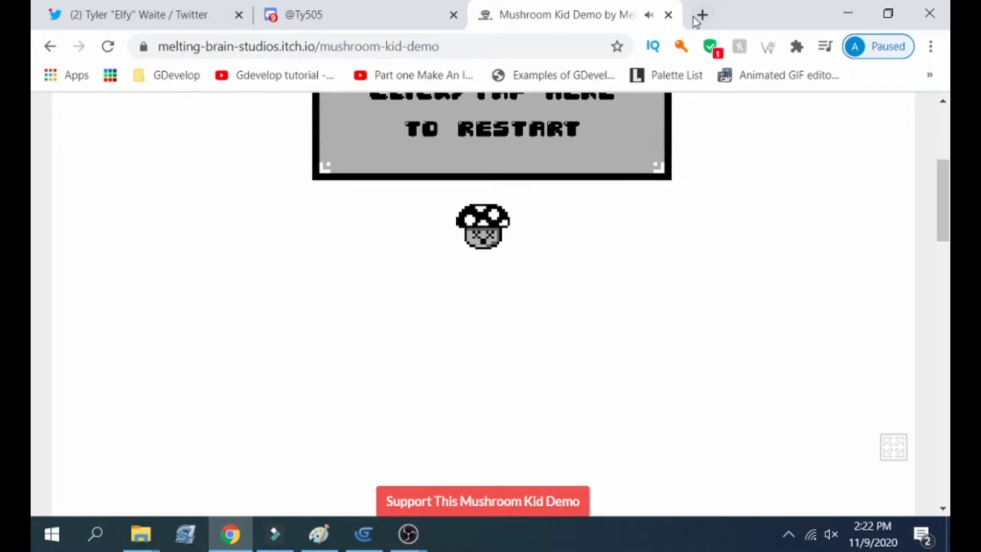
pyautogui.click(669, 14)
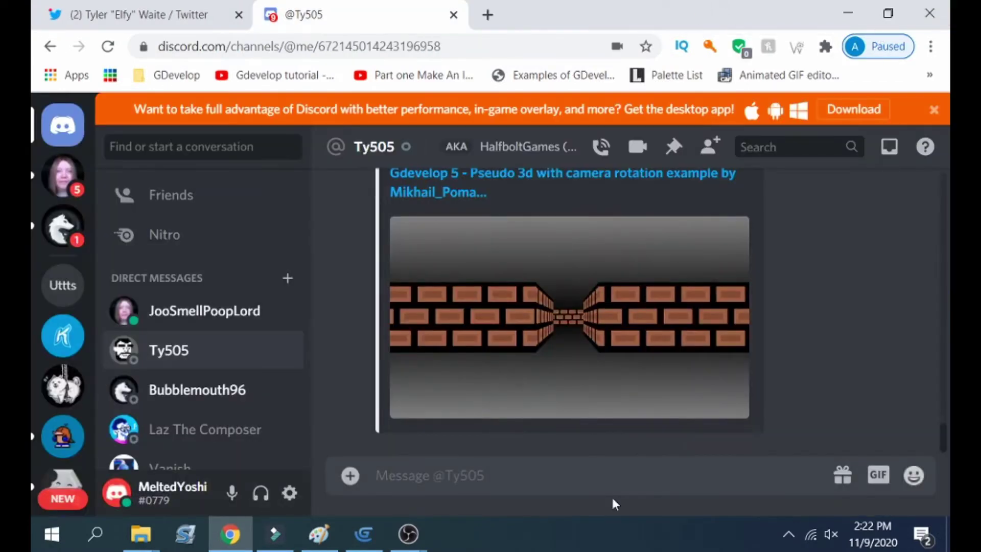
# Bring OBS Studio forward from the taskbar while the recording keeps running
pyautogui.moveTo(408, 534)
pyautogui.click(371, 468)
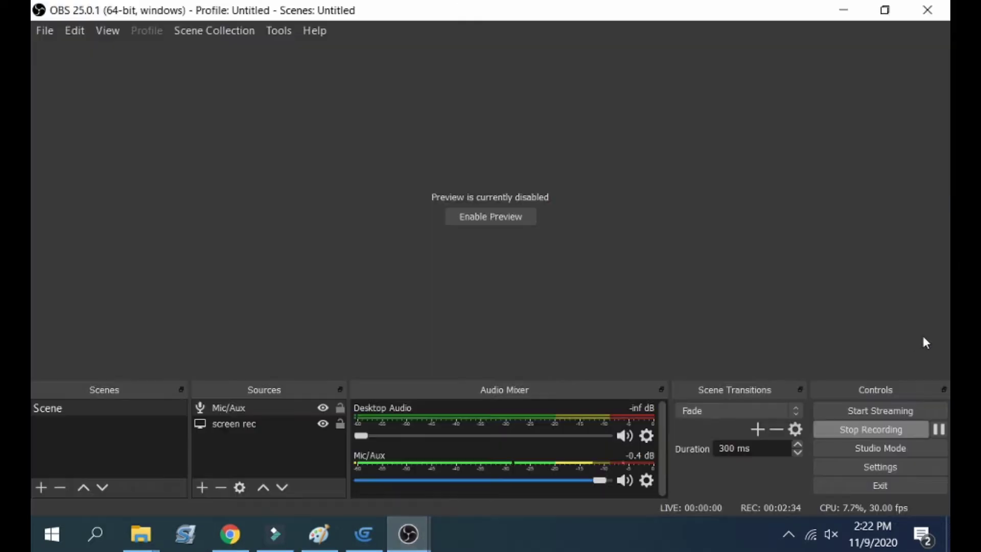